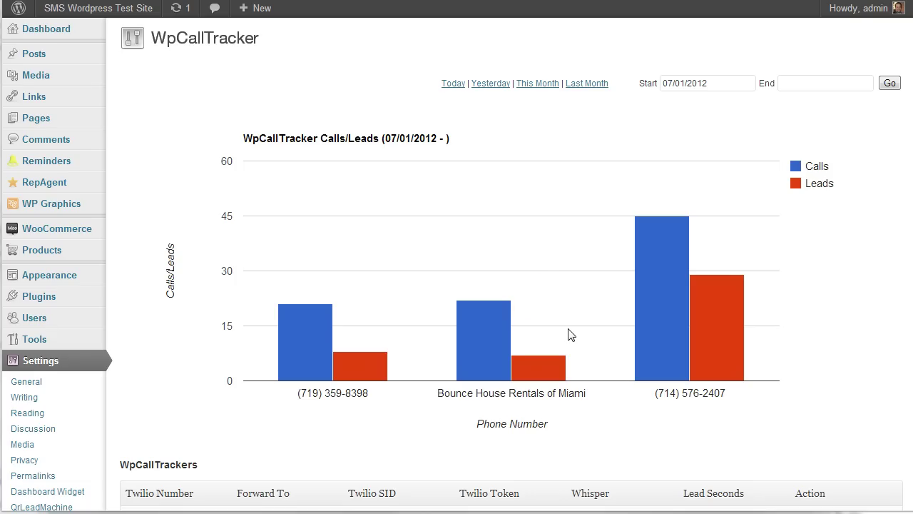
- Examine the calls and leads chart for each tracking number, along with its start date and the trackers' lead seconds
{"action": "mouse_move", "coordinate": [310, 369]}
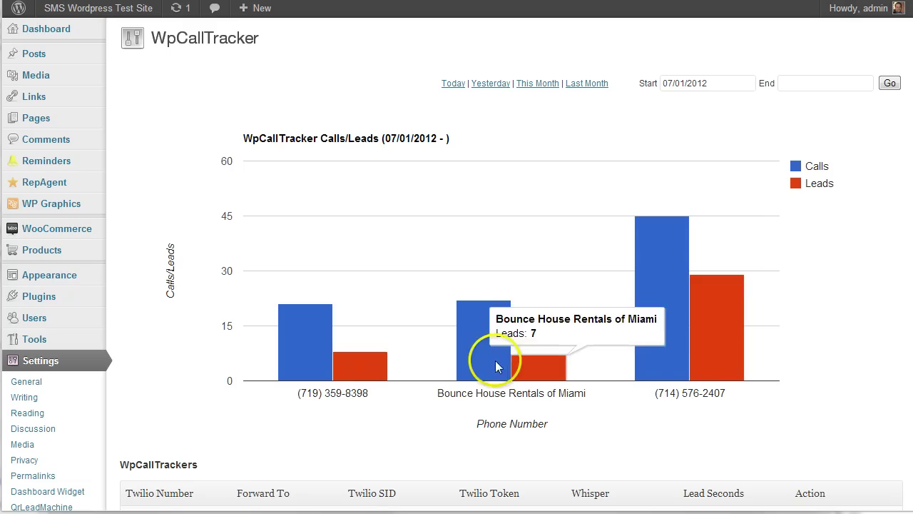
{"action": "left_click", "coordinate": [718, 82]}
{"action": "left_click_drag", "start_coordinate": [719, 81], "coordinate": [638, 80]}
{"action": "left_click", "coordinate": [674, 57]}
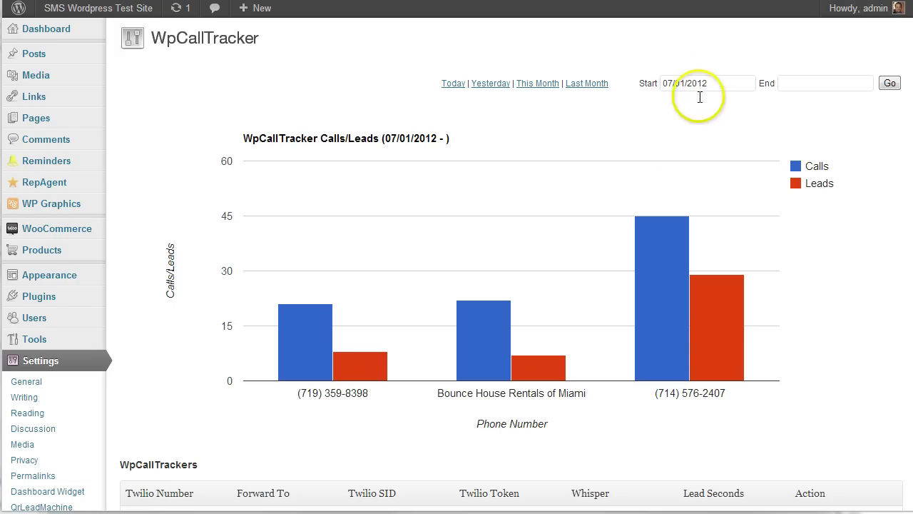
{"action": "mouse_move", "coordinate": [671, 330]}
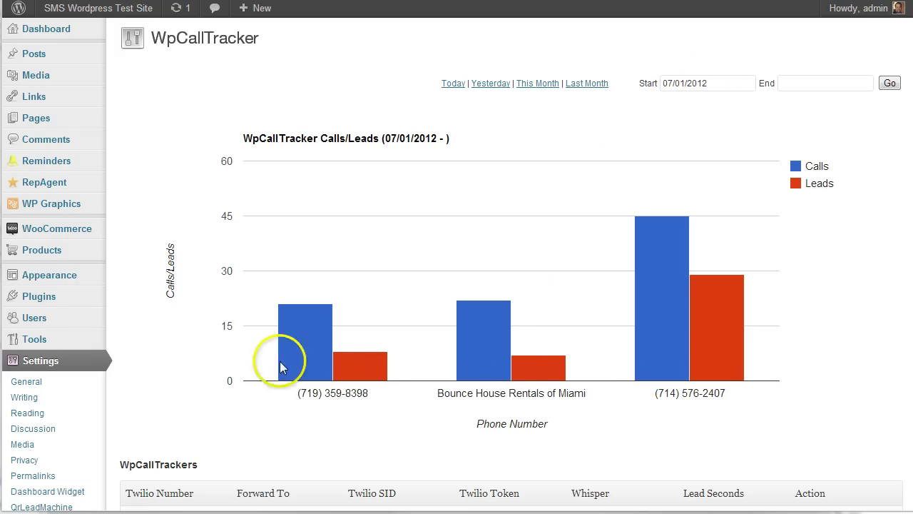
{"action": "scroll", "coordinate": [683, 330], "scroll_direction": "down", "scroll_amount": 2}
{"action": "scroll", "coordinate": [674, 336], "scroll_direction": "up", "scroll_amount": 2}
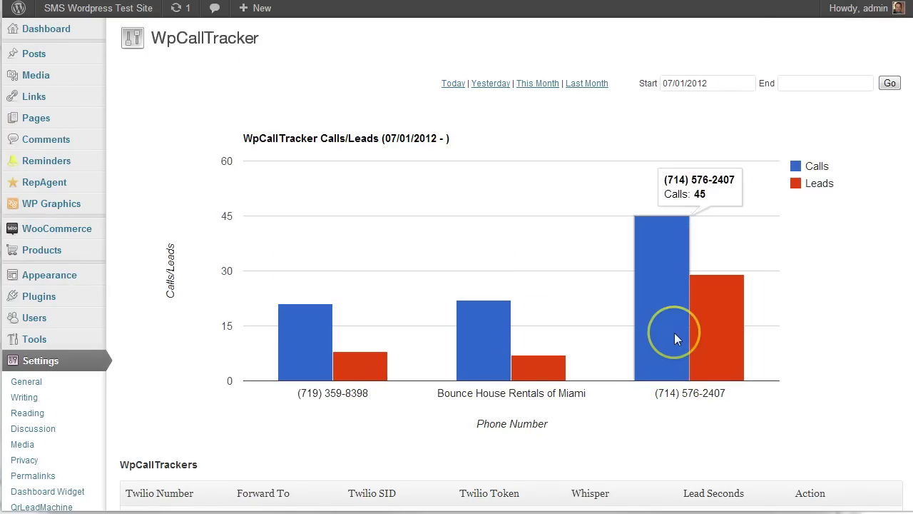
{"action": "scroll", "coordinate": [401, 360], "scroll_direction": "down", "scroll_amount": 2}
{"action": "mouse_move", "coordinate": [312, 274]}
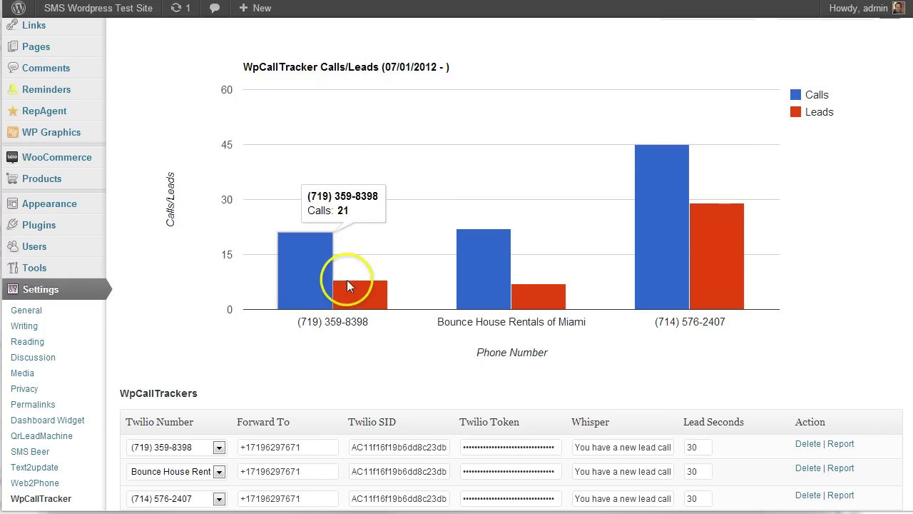
{"action": "mouse_move", "coordinate": [363, 305]}
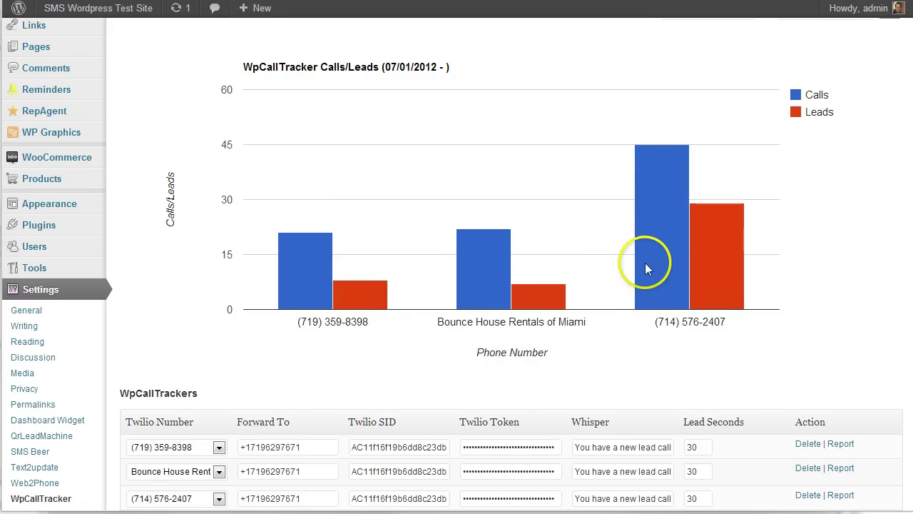
{"action": "scroll", "coordinate": [713, 351], "scroll_direction": "down", "scroll_amount": 2}
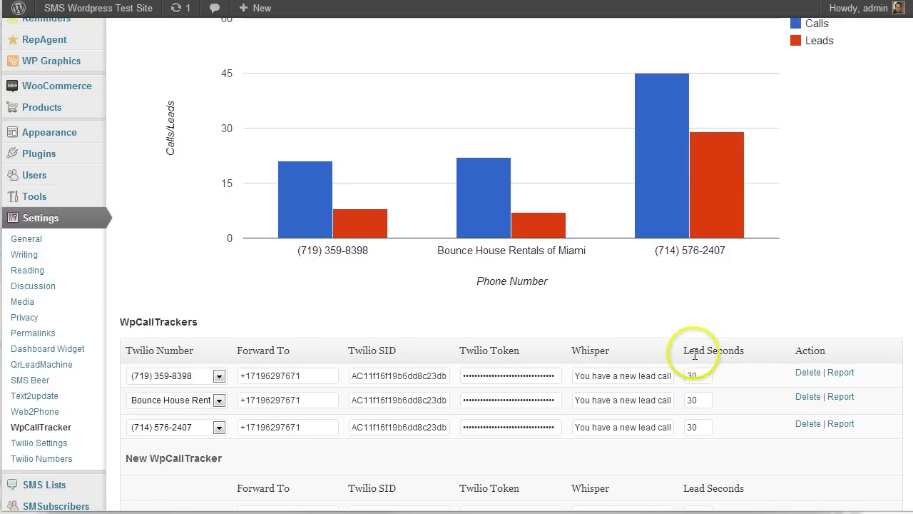
{"action": "mouse_move", "coordinate": [299, 213]}
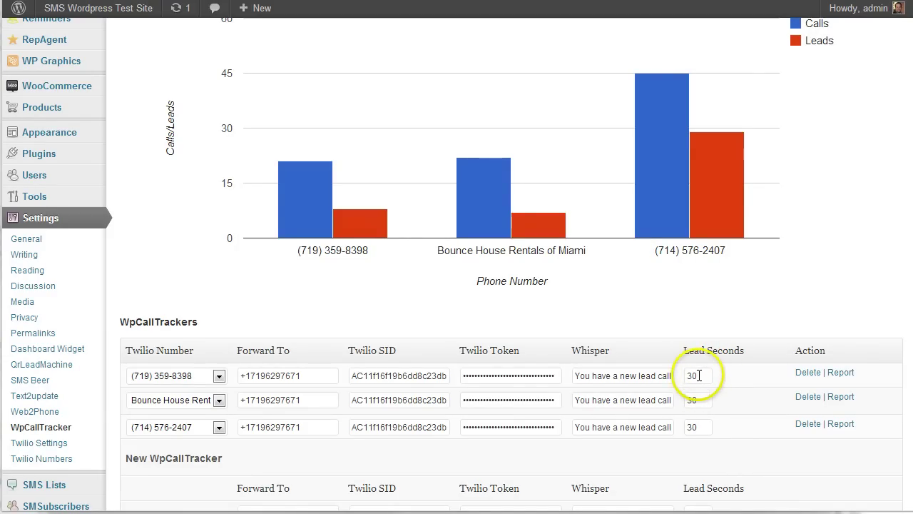
{"action": "scroll", "coordinate": [456, 255], "scroll_direction": "up", "scroll_amount": 2}
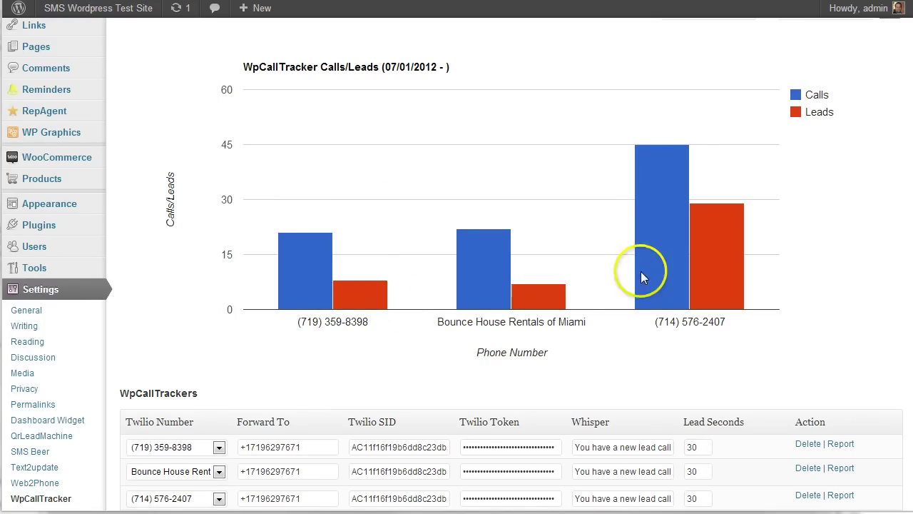
{"action": "mouse_move", "coordinate": [647, 231]}
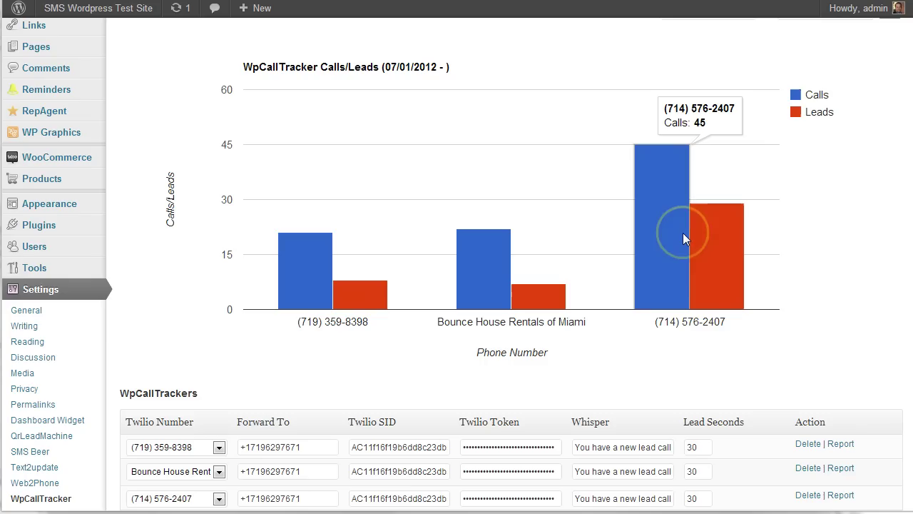
{"action": "left_click", "coordinate": [668, 363]}
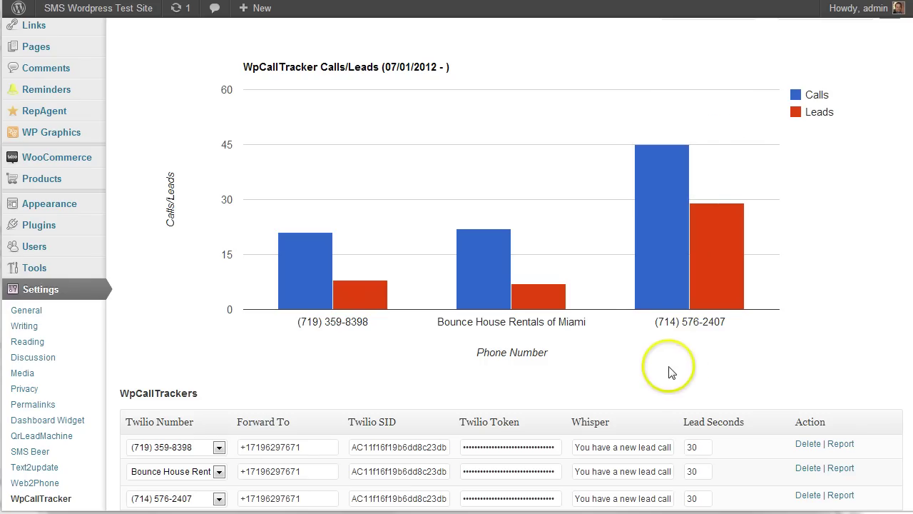
- Copy the forwarding phone number from the third tracker into the new tracker's Forward To field
{"action": "scroll", "coordinate": [670, 371], "scroll_direction": "down", "scroll_amount": 1}
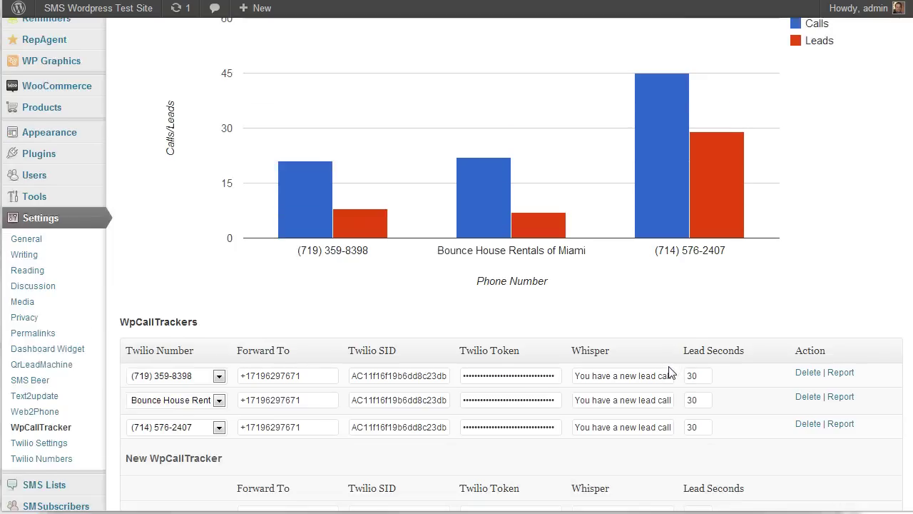
{"action": "scroll", "coordinate": [669, 371], "scroll_direction": "down", "scroll_amount": 1}
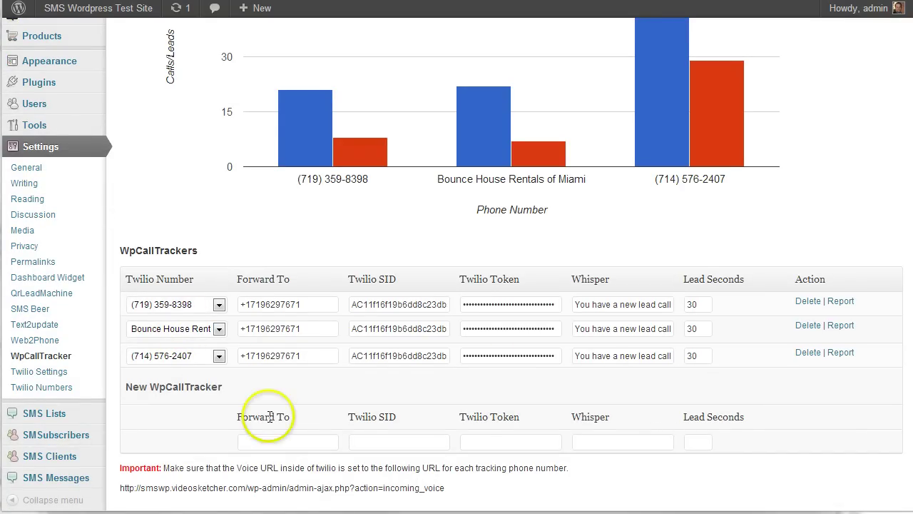
{"action": "scroll", "coordinate": [245, 322], "scroll_direction": "down", "scroll_amount": 1}
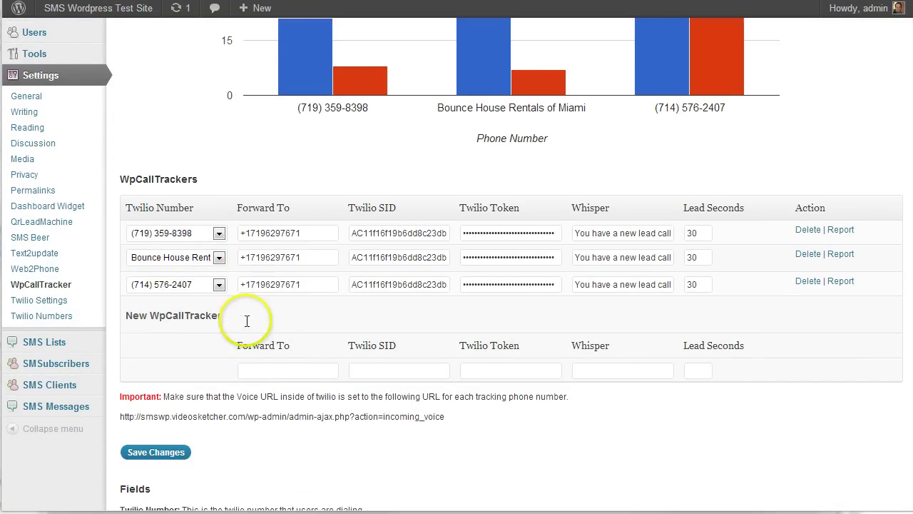
{"action": "left_click", "coordinate": [259, 368]}
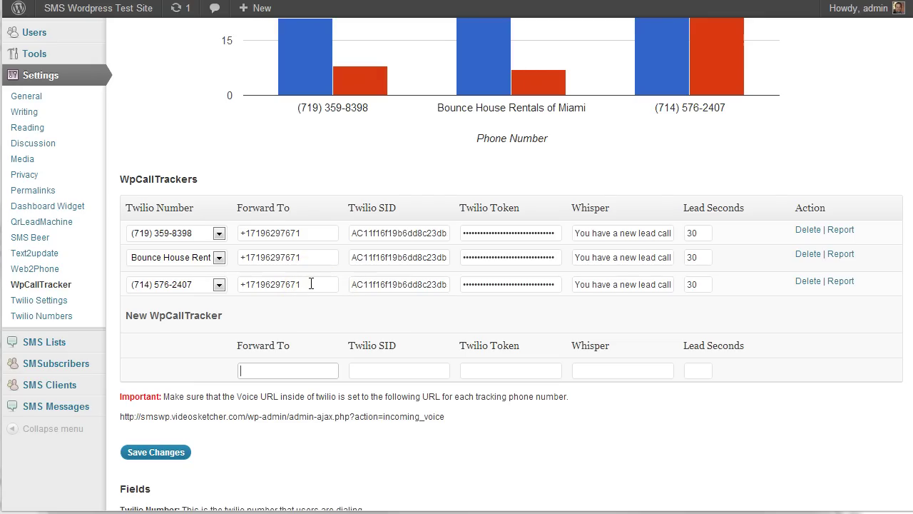
{"action": "left_click_drag", "start_coordinate": [311, 283], "coordinate": [221, 284]}
{"action": "key", "text": "ctrl+c"}
{"action": "left_click", "coordinate": [292, 369]}
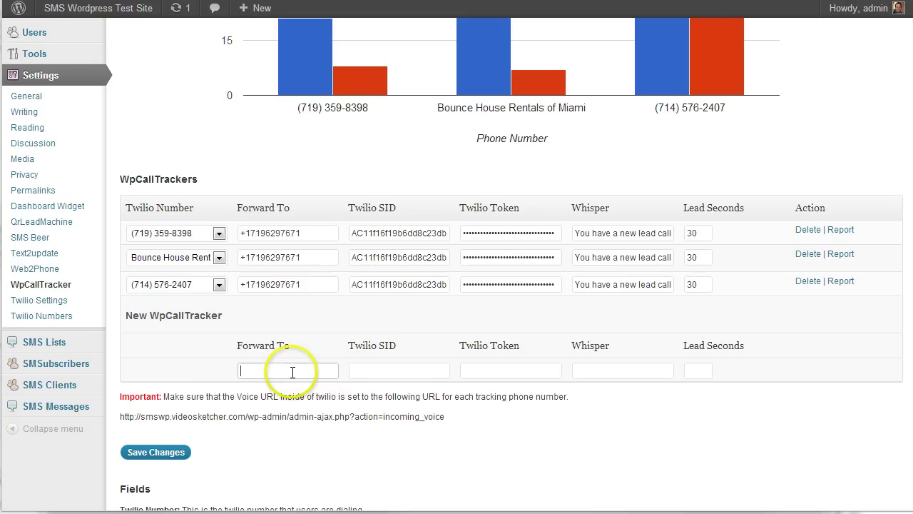
{"action": "key", "text": "ctrl+v"}
- Fill in the new tracker's Twilio SID and Twilio Token with the account credentials
{"action": "left_click", "coordinate": [405, 367]}
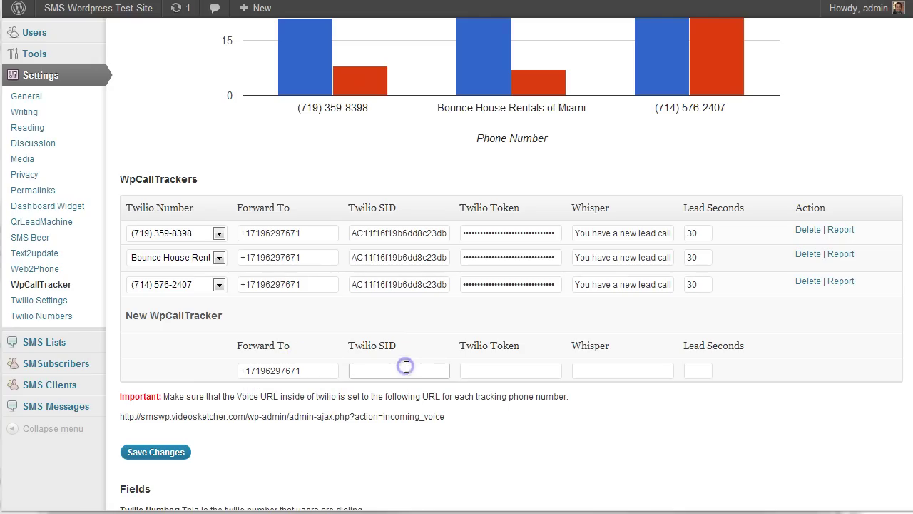
{"action": "left_click", "coordinate": [408, 388]}
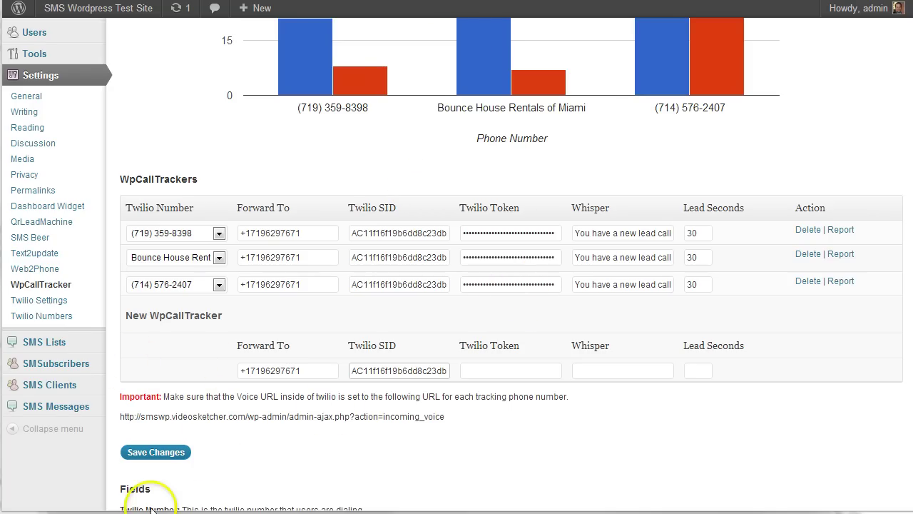
{"action": "left_click", "coordinate": [518, 369]}
{"action": "key", "text": "ctrl+v"}
- Set the new tracker's whisper message to the existing entry "You have a new lead call"
{"action": "left_click", "coordinate": [603, 373]}
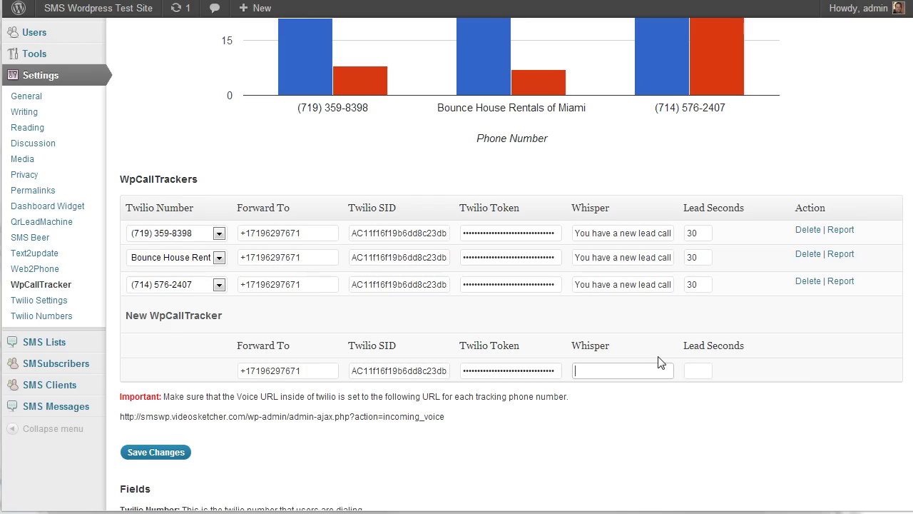
{"action": "type", "text": "Y"}
{"action": "key", "text": "Down"}
{"action": "key", "text": "Tab"}
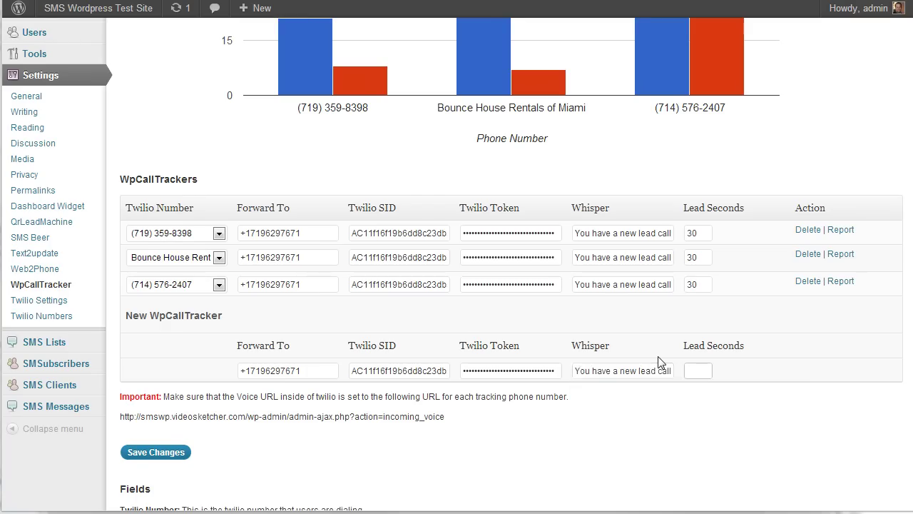
{"action": "left_click", "coordinate": [637, 378]}
- Set the new tracker's lead seconds to 30 and save the changes to add the tracker
{"action": "scroll", "coordinate": [655, 380], "scroll_direction": "down", "scroll_amount": 1}
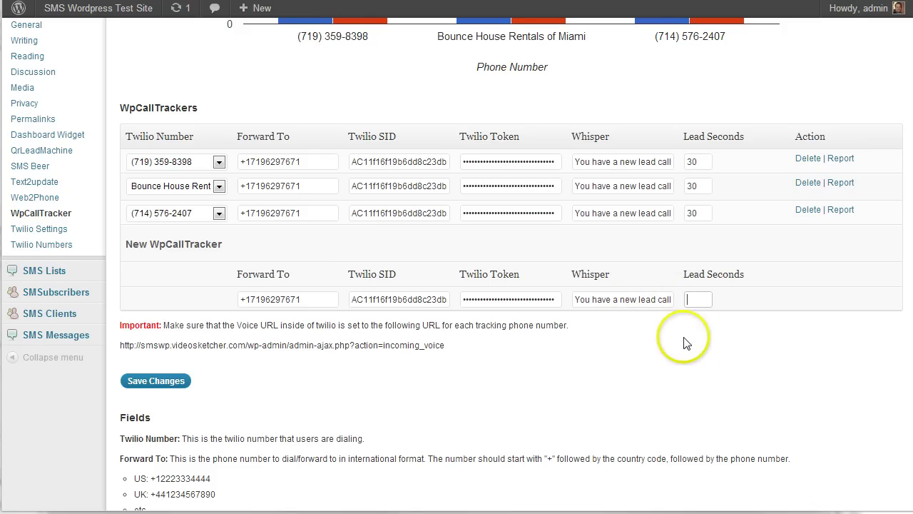
{"action": "left_click", "coordinate": [697, 302]}
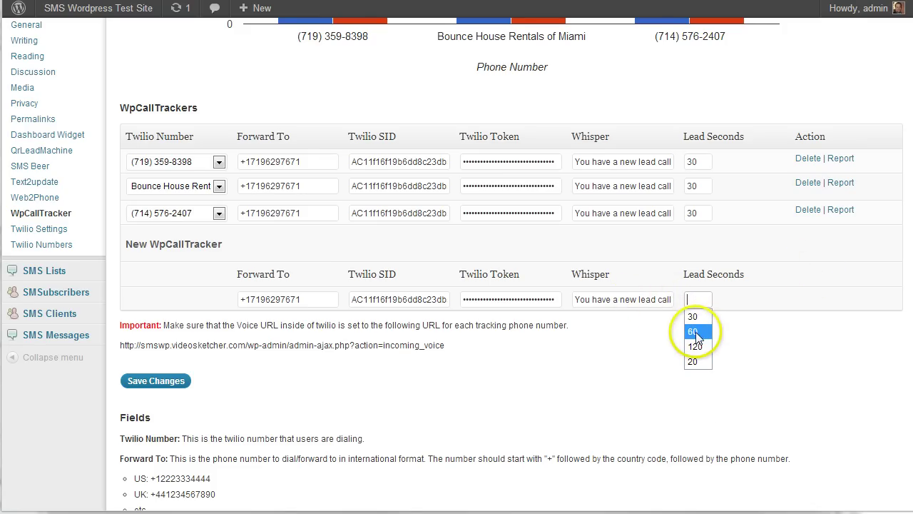
{"action": "left_click", "coordinate": [696, 318]}
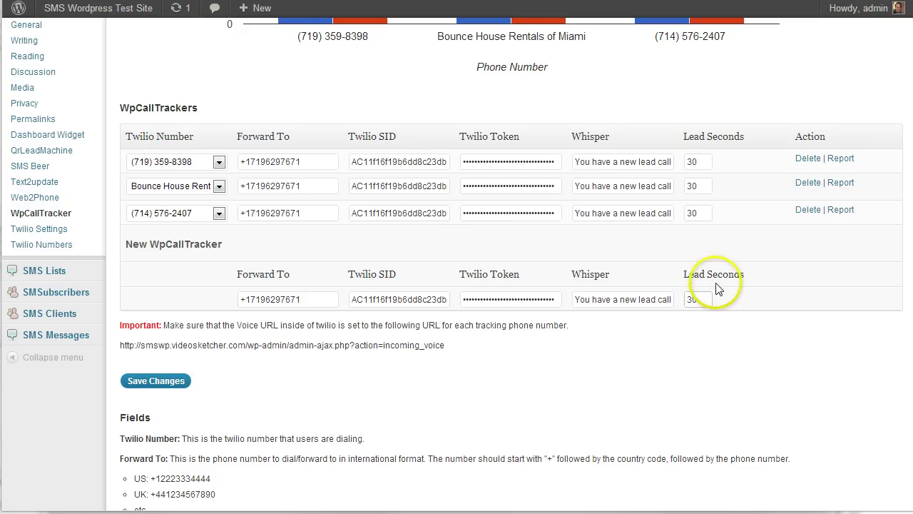
{"action": "left_click", "coordinate": [171, 388]}
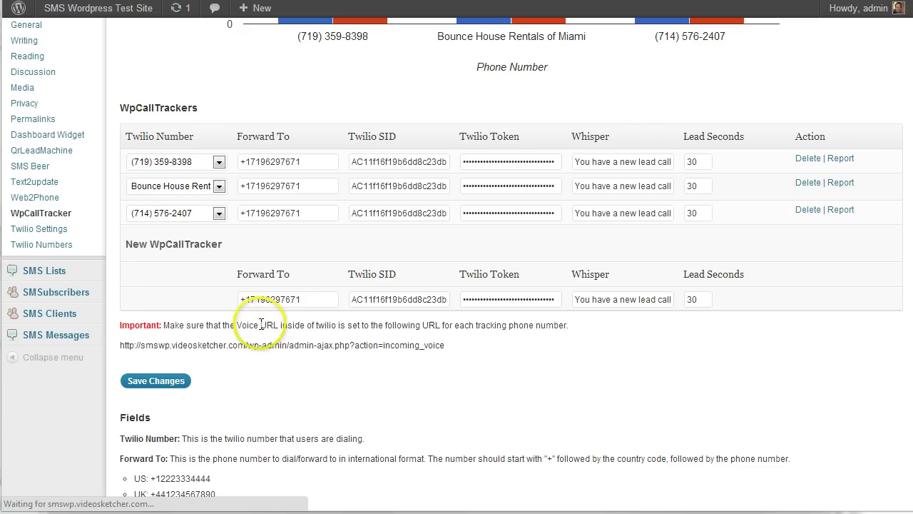
{"action": "left_click", "coordinate": [342, 301]}
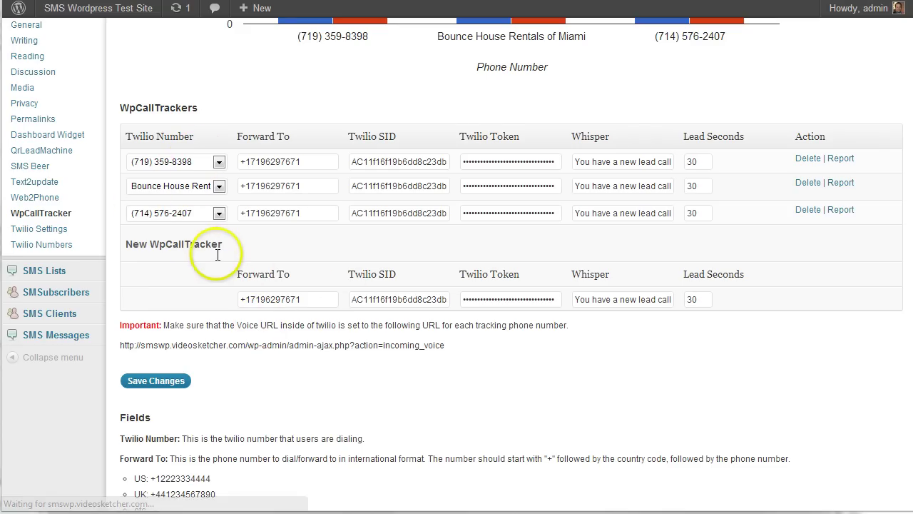
- Assign the Twilio number with area code 450 to the newly added tracker and save the changes
{"action": "scroll", "coordinate": [228, 277], "scroll_direction": "down", "scroll_amount": 4}
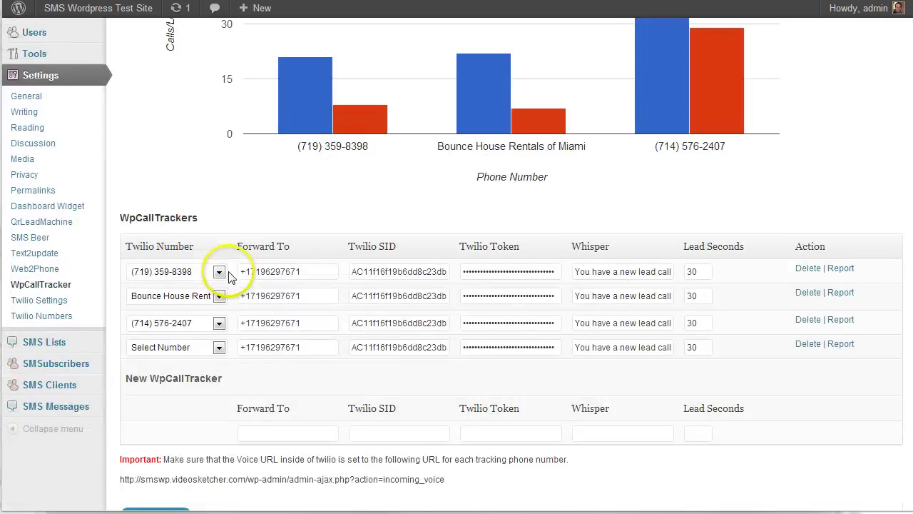
{"action": "left_click", "coordinate": [195, 347]}
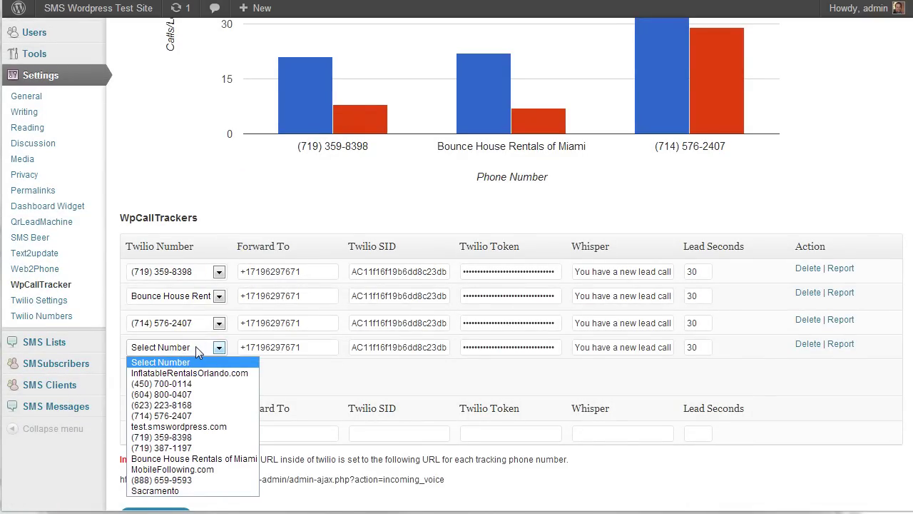
{"action": "left_click", "coordinate": [194, 383]}
{"action": "scroll", "coordinate": [197, 398], "scroll_direction": "down", "scroll_amount": 2}
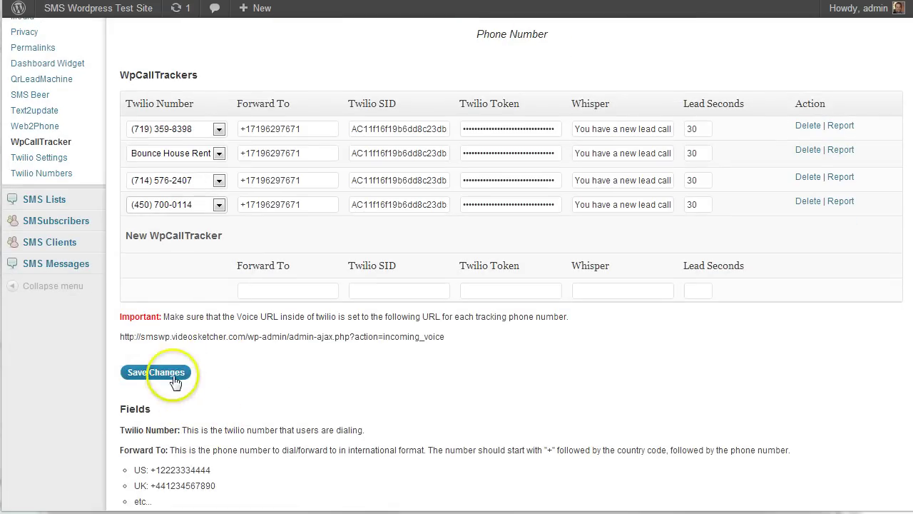
{"action": "left_click", "coordinate": [157, 372]}
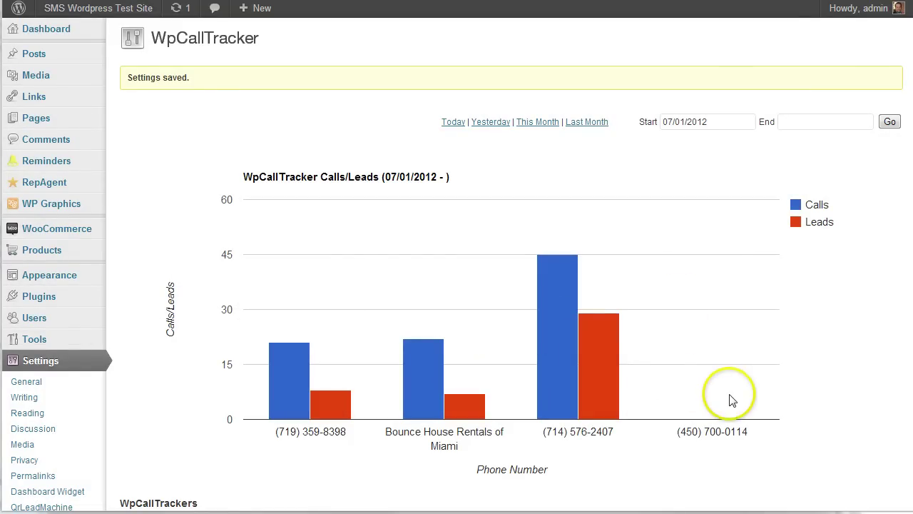
- Review the updated calls and leads chart, the start date calendar and the list of four trackers
{"action": "scroll", "coordinate": [741, 383], "scroll_direction": "down", "scroll_amount": 2}
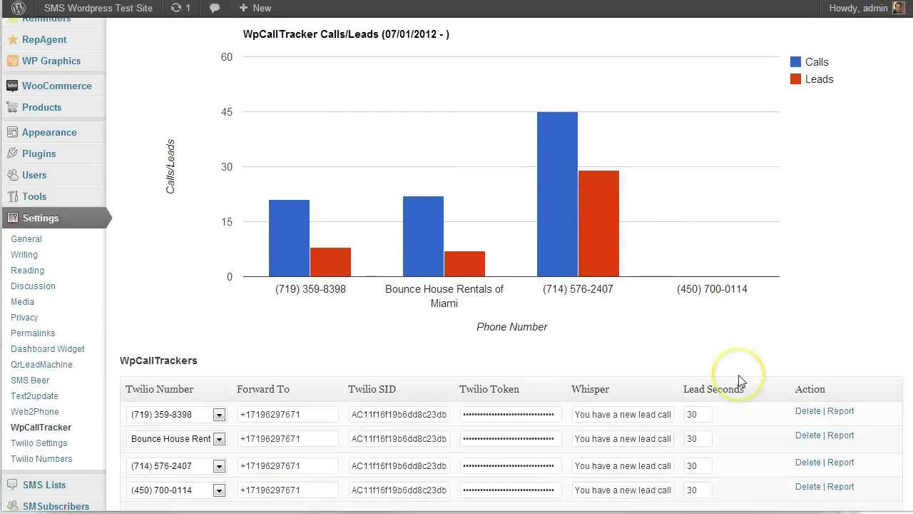
{"action": "scroll", "coordinate": [741, 378], "scroll_direction": "down", "scroll_amount": 1}
{"action": "scroll", "coordinate": [744, 341], "scroll_direction": "up", "scroll_amount": 3}
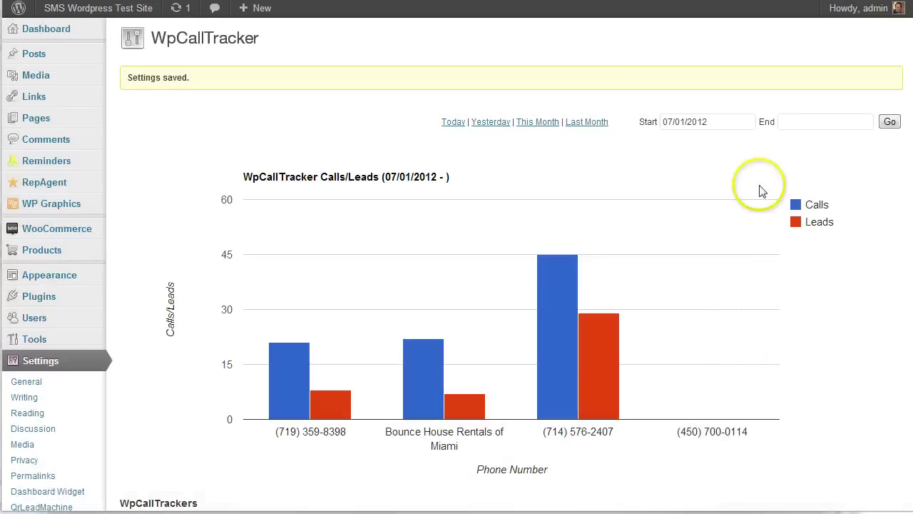
{"action": "left_click", "coordinate": [713, 122]}
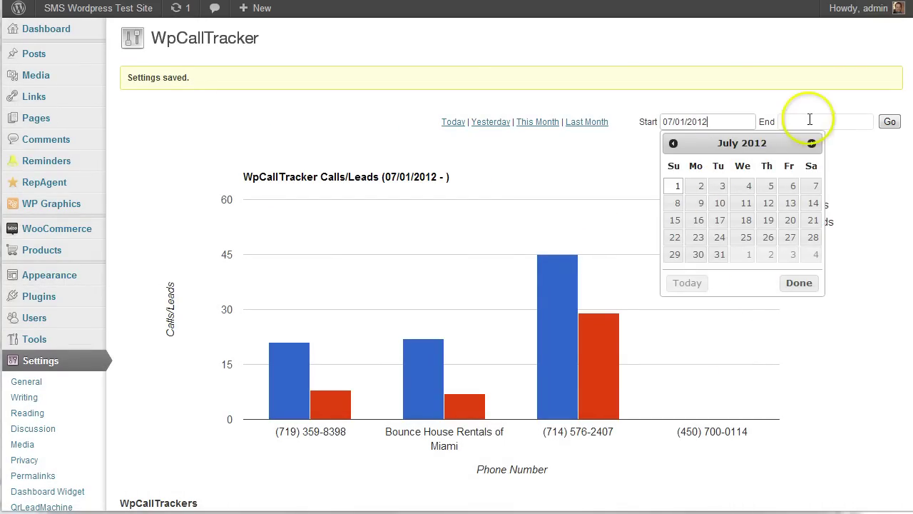
{"action": "left_click", "coordinate": [861, 166]}
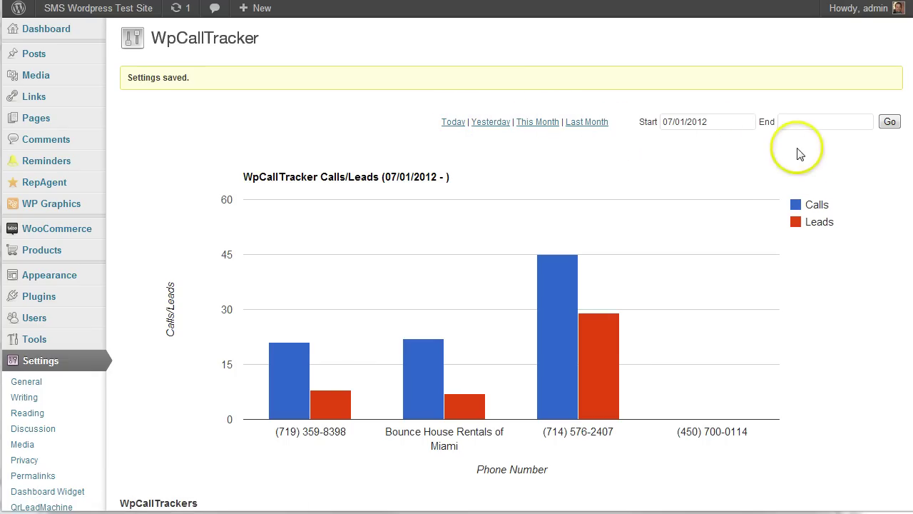
{"action": "scroll", "coordinate": [339, 366], "scroll_direction": "down", "scroll_amount": 3}
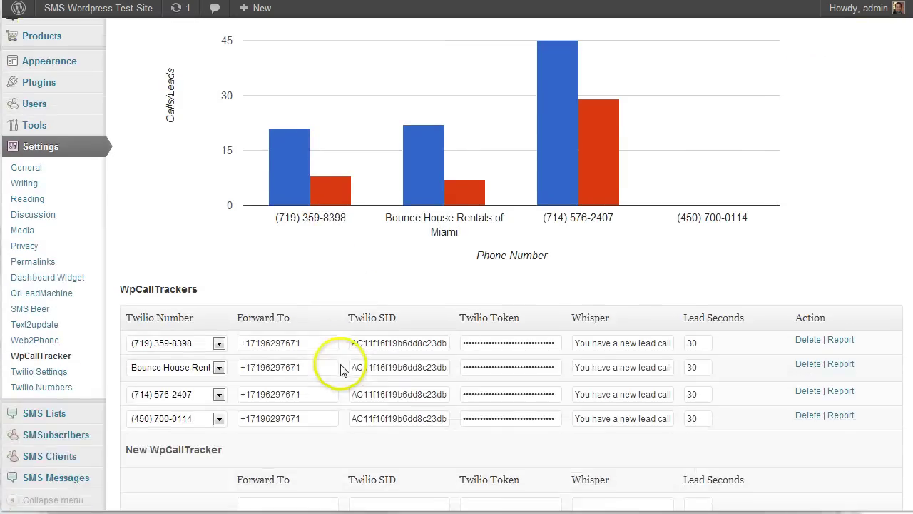
{"action": "scroll", "coordinate": [341, 370], "scroll_direction": "down", "scroll_amount": 1}
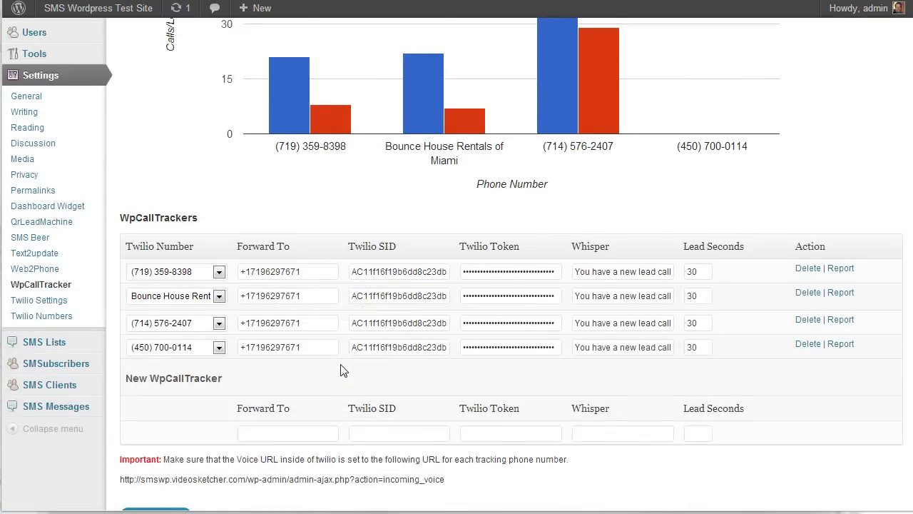
- Open the individual call report of the first tracker in the WpCallTrackers list
{"action": "scroll", "coordinate": [340, 369], "scroll_direction": "down", "scroll_amount": 1}
{"action": "scroll", "coordinate": [341, 370], "scroll_direction": "up", "scroll_amount": 2}
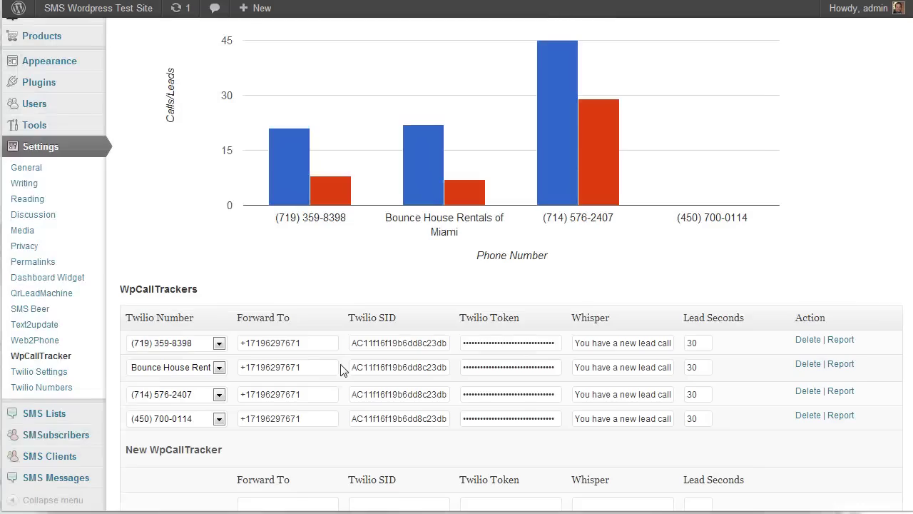
{"action": "scroll", "coordinate": [191, 349], "scroll_direction": "down", "scroll_amount": 2}
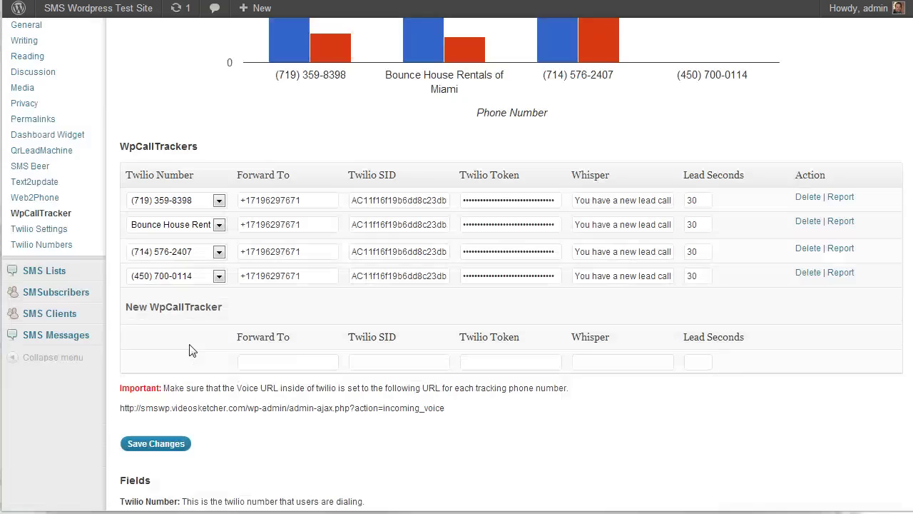
{"action": "left_click", "coordinate": [841, 200]}
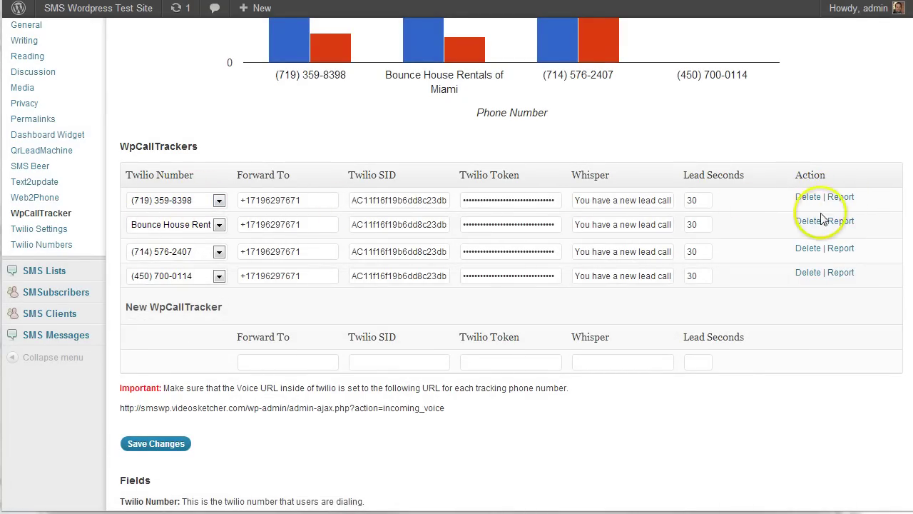
{"action": "left_click", "coordinate": [841, 197]}
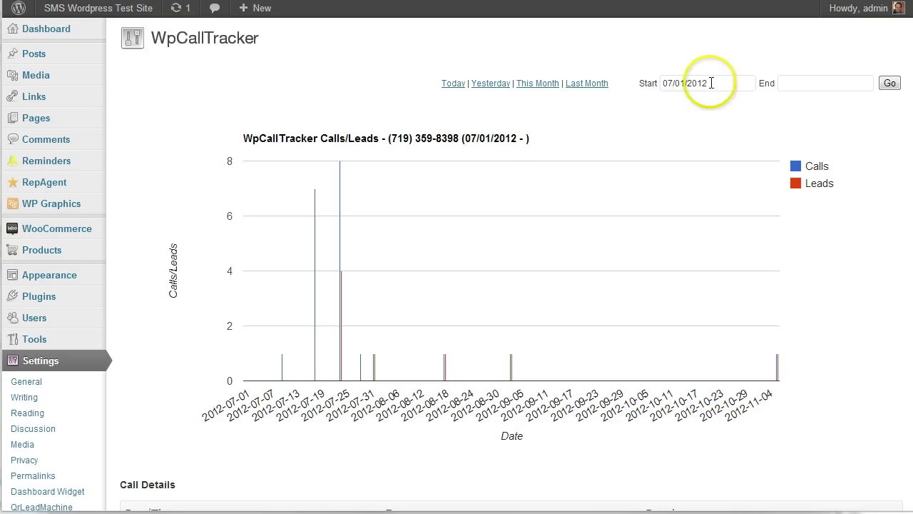
- Set the report's end date to 07/31/2012 and apply the date range
{"action": "left_click", "coordinate": [823, 83]}
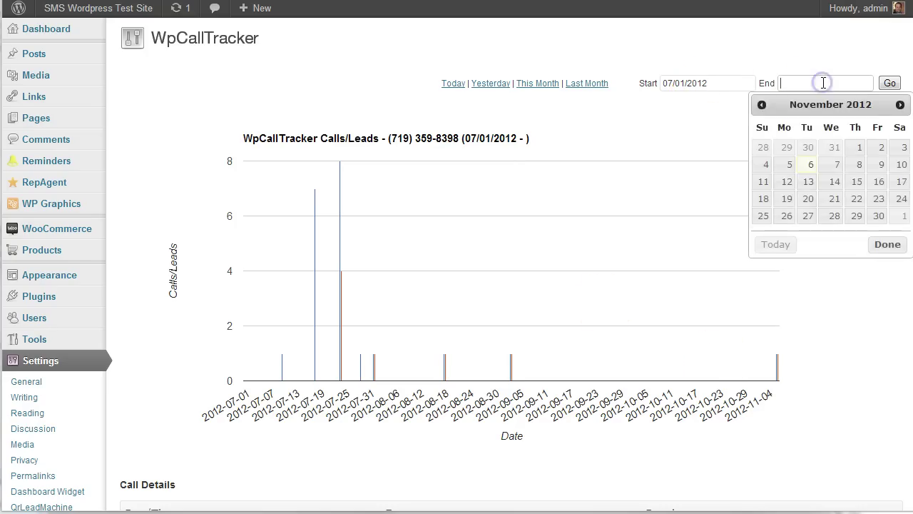
{"action": "left_click", "coordinate": [761, 104]}
{"action": "left_click", "coordinate": [761, 104]}
{"action": "left_click", "coordinate": [761, 105]}
{"action": "left_click", "coordinate": [761, 104]}
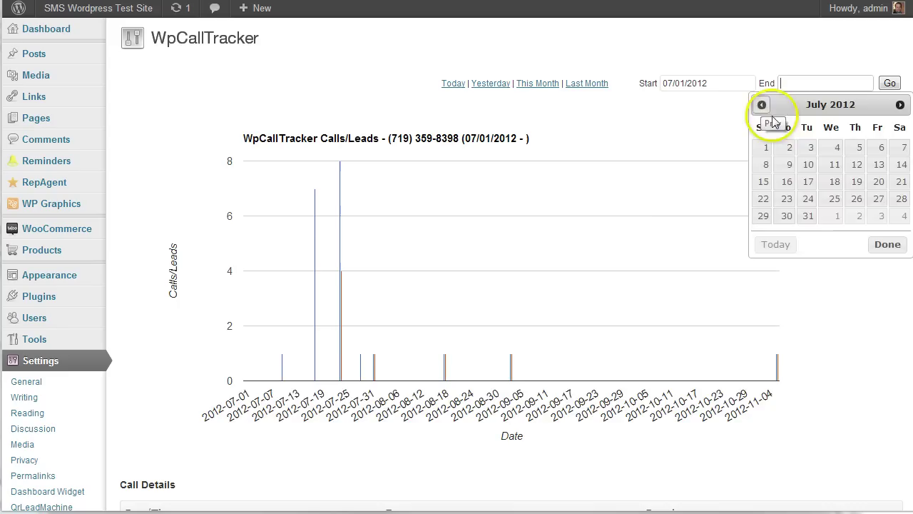
{"action": "left_click", "coordinate": [807, 216]}
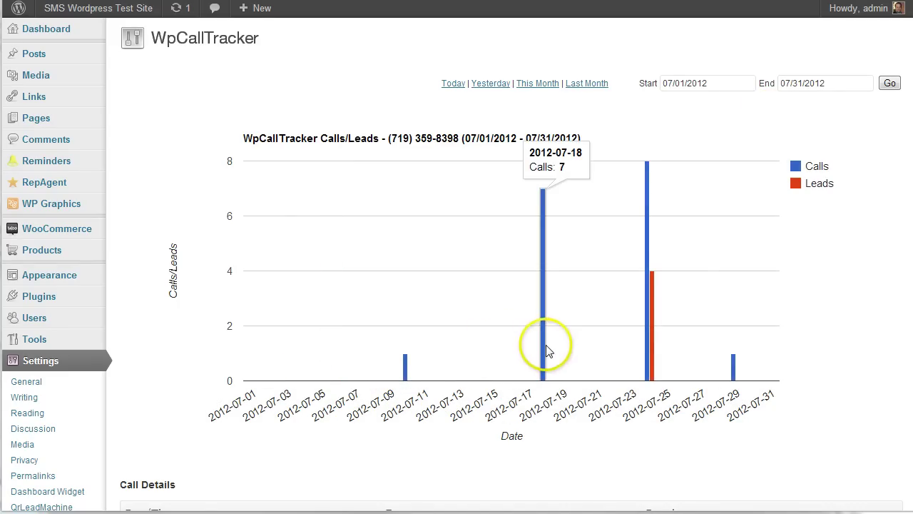
- Examine the daily call and lead bars in the July 2012 chart and the call details below it
{"action": "mouse_move", "coordinate": [647, 307]}
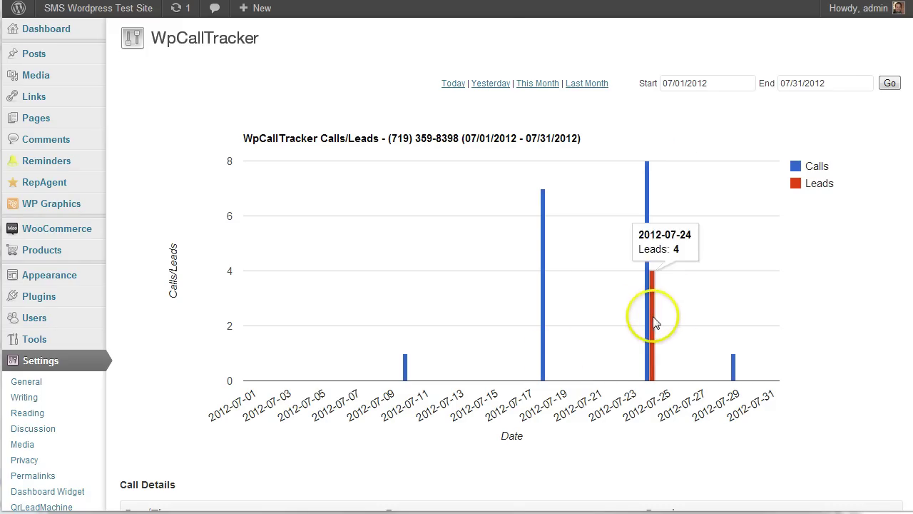
{"action": "mouse_move", "coordinate": [735, 368]}
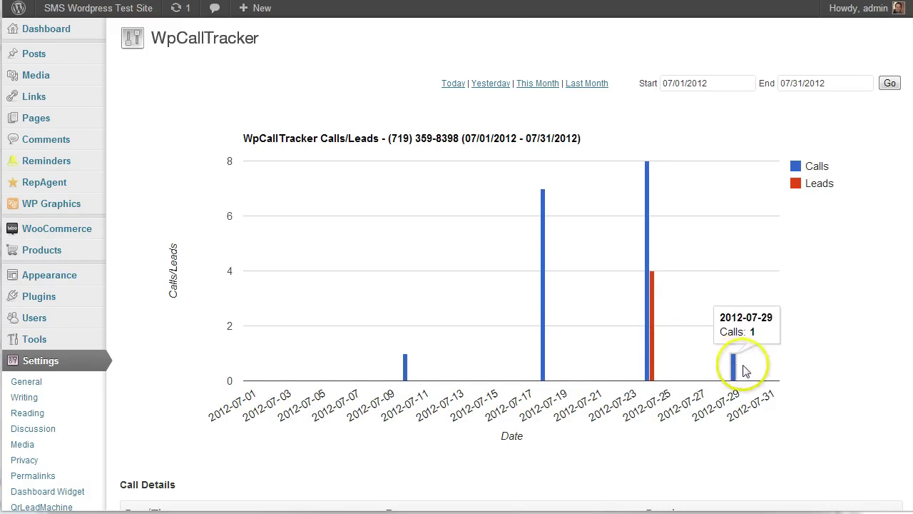
{"action": "scroll", "coordinate": [721, 370], "scroll_direction": "down", "scroll_amount": 3}
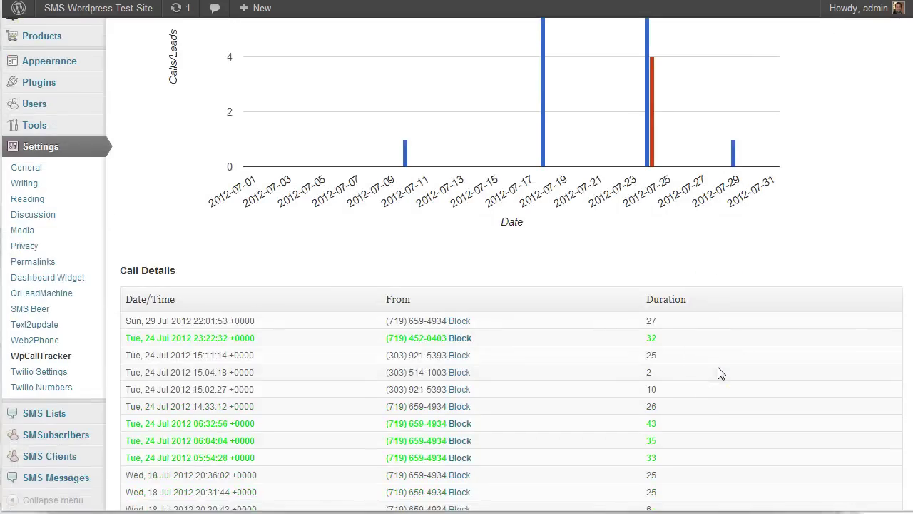
- Block the caller of the 29 Jul 2012 call in the call details, and unblock the same number
{"action": "scroll", "coordinate": [719, 375], "scroll_direction": "down", "scroll_amount": 3}
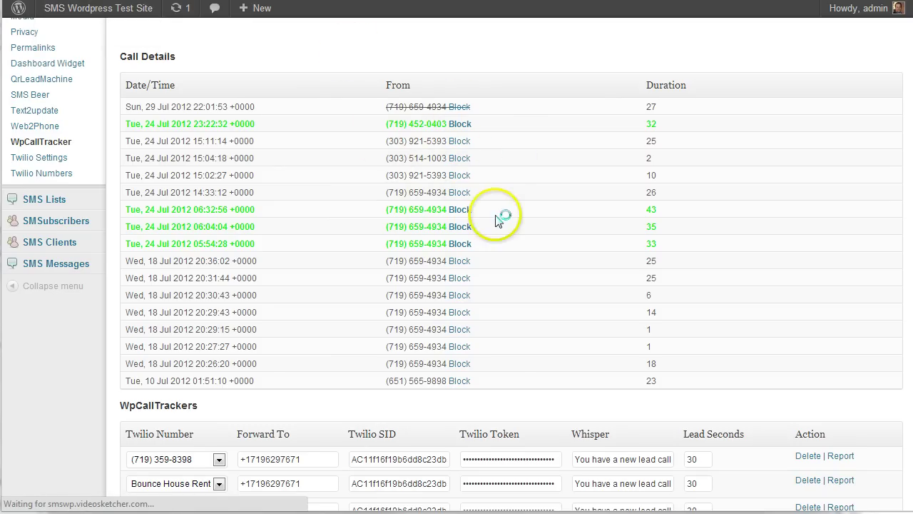
{"action": "scroll", "coordinate": [500, 199], "scroll_direction": "down", "scroll_amount": 3}
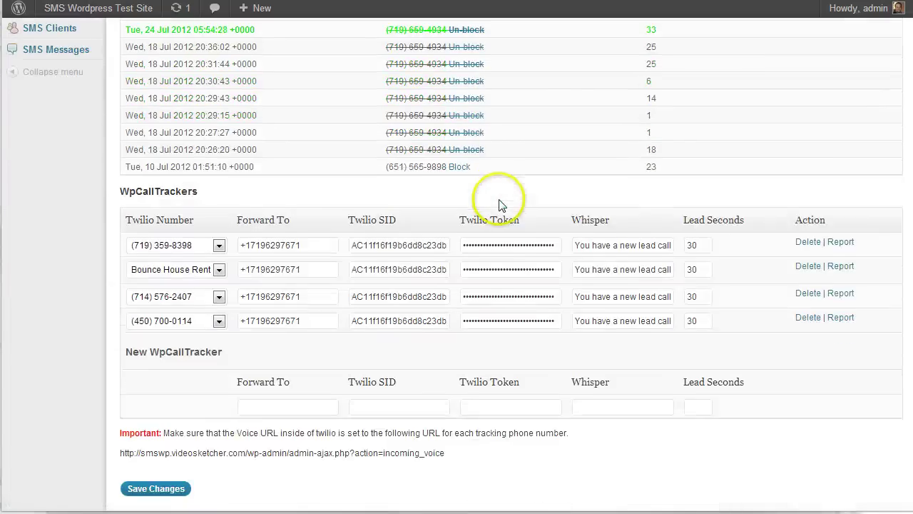
{"action": "scroll", "coordinate": [499, 200], "scroll_direction": "up", "scroll_amount": 3}
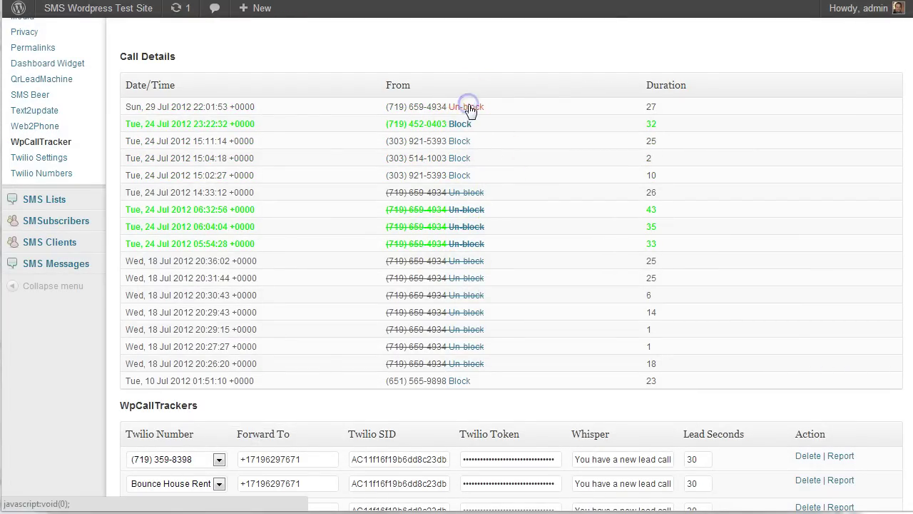
{"action": "left_click", "coordinate": [79, 9]}
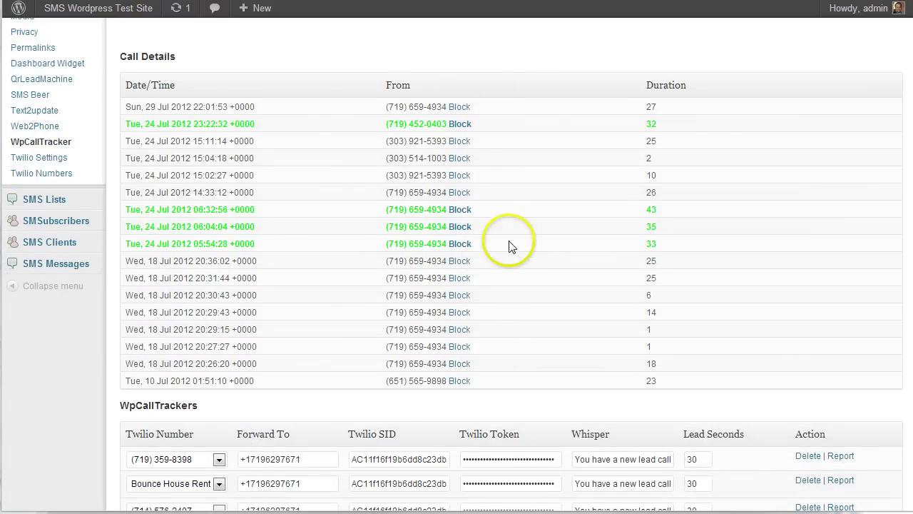
- Review the report's July chart, its call details with the highlighted leads, and the tracker list with its field notes
{"action": "scroll", "coordinate": [510, 243], "scroll_direction": "up", "scroll_amount": 4}
{"action": "scroll", "coordinate": [510, 242], "scroll_direction": "up", "scroll_amount": 2}
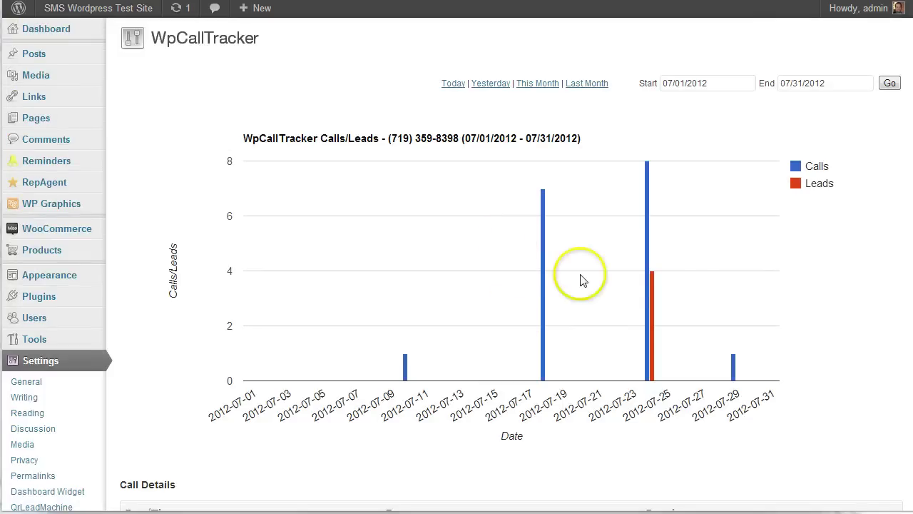
{"action": "scroll", "coordinate": [585, 212], "scroll_direction": "down", "scroll_amount": 5}
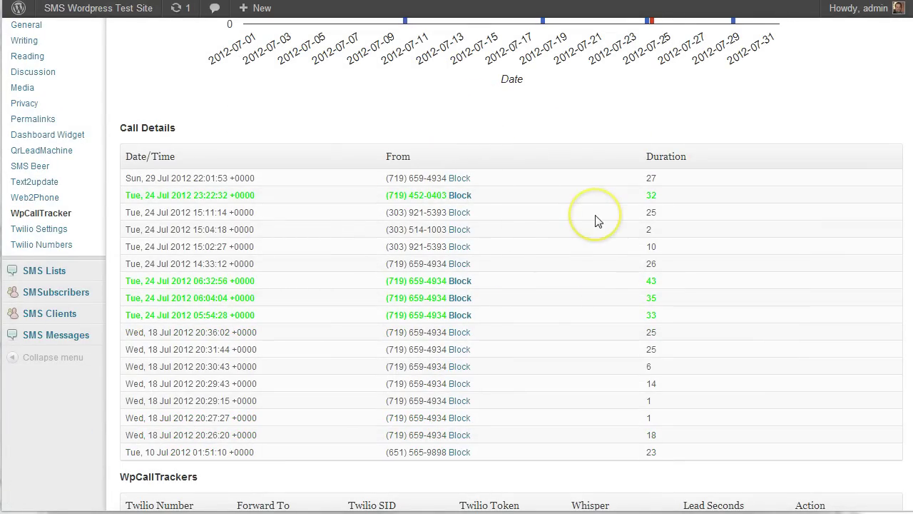
{"action": "scroll", "coordinate": [597, 221], "scroll_direction": "up", "scroll_amount": 4}
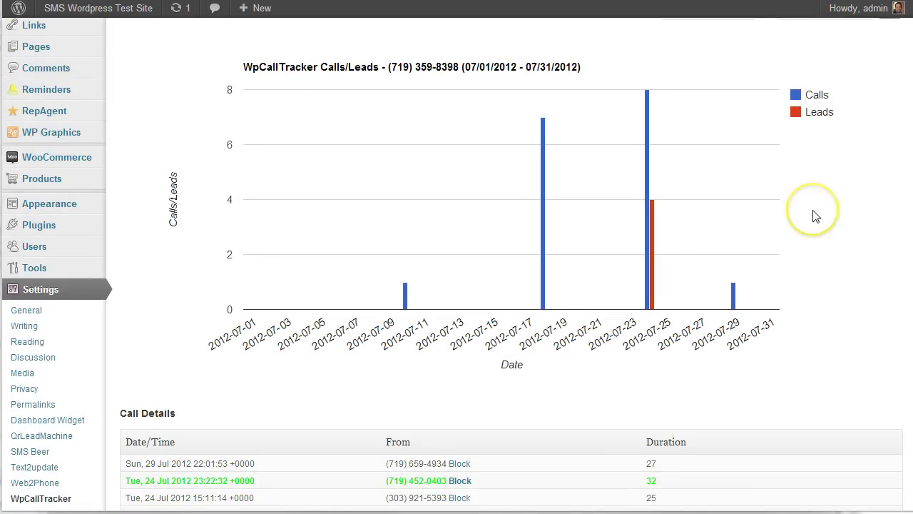
{"action": "scroll", "coordinate": [816, 217], "scroll_direction": "down", "scroll_amount": 5}
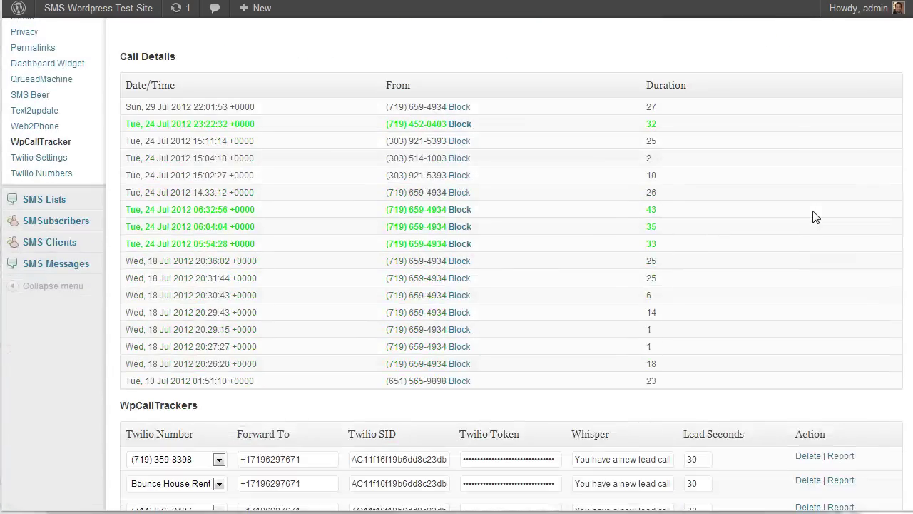
{"action": "scroll", "coordinate": [815, 217], "scroll_direction": "down", "scroll_amount": 5}
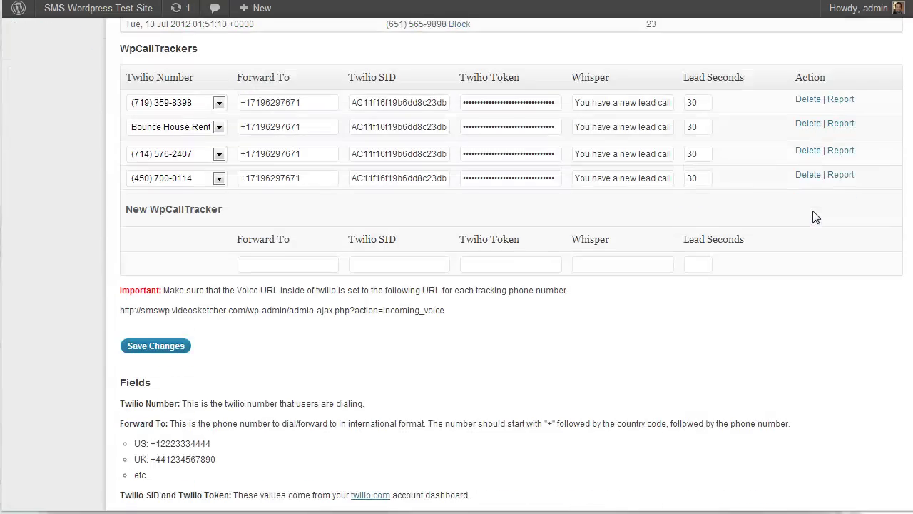
- Return from the single-number report to the main WpCallTracker settings page
{"action": "scroll", "coordinate": [815, 217], "scroll_direction": "up", "scroll_amount": 10}
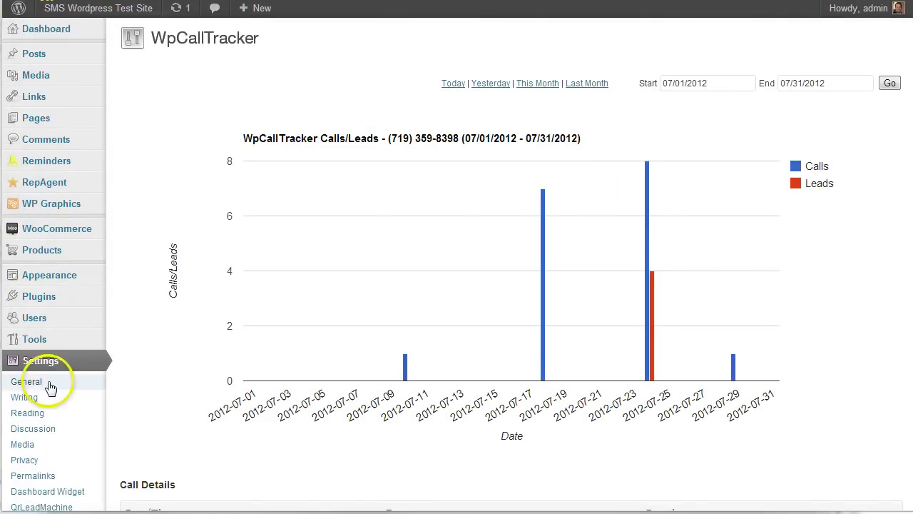
{"action": "scroll", "coordinate": [50, 379], "scroll_direction": "down", "scroll_amount": 3}
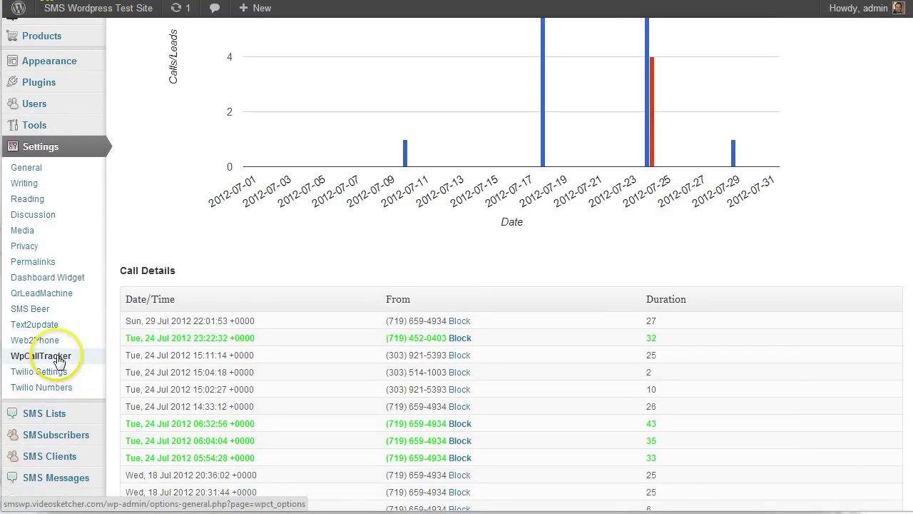
{"action": "left_click", "coordinate": [59, 362]}
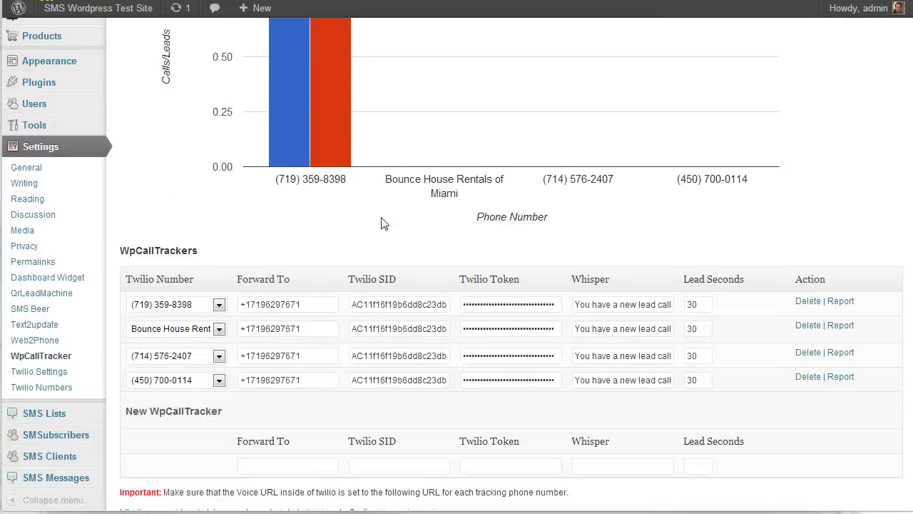
- Highlight the full incoming_voice URL given for Twilio's Voice URL setting below the tracker list
{"action": "scroll", "coordinate": [291, 207], "scroll_direction": "down", "scroll_amount": 2}
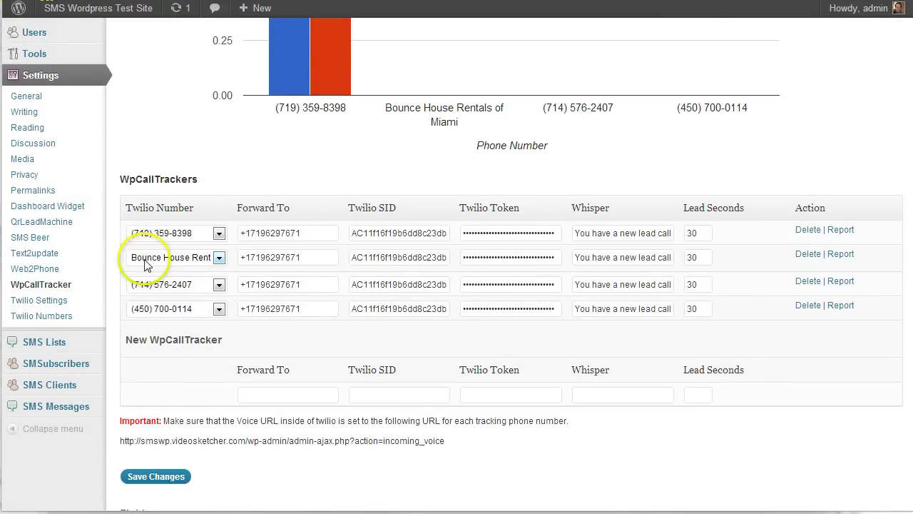
{"action": "scroll", "coordinate": [223, 316], "scroll_direction": "down", "scroll_amount": 2}
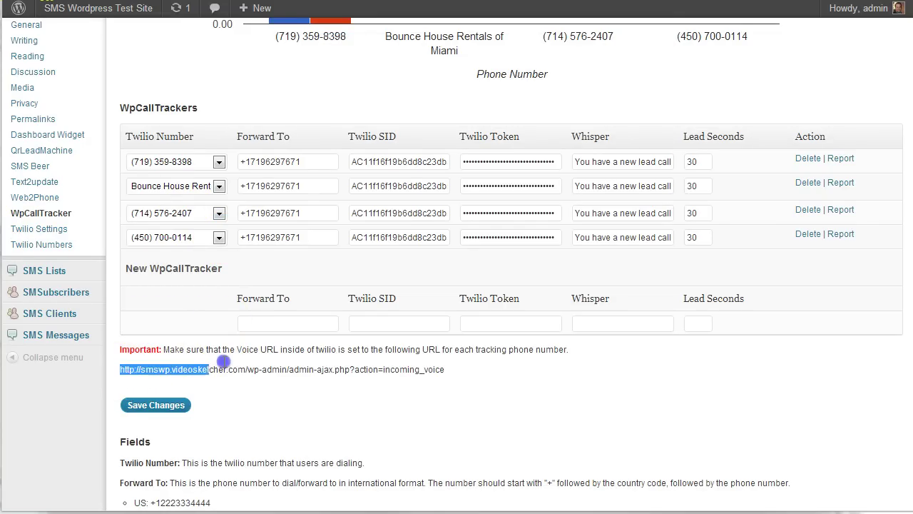
{"action": "left_click_drag", "start_coordinate": [223, 362], "coordinate": [361, 370]}
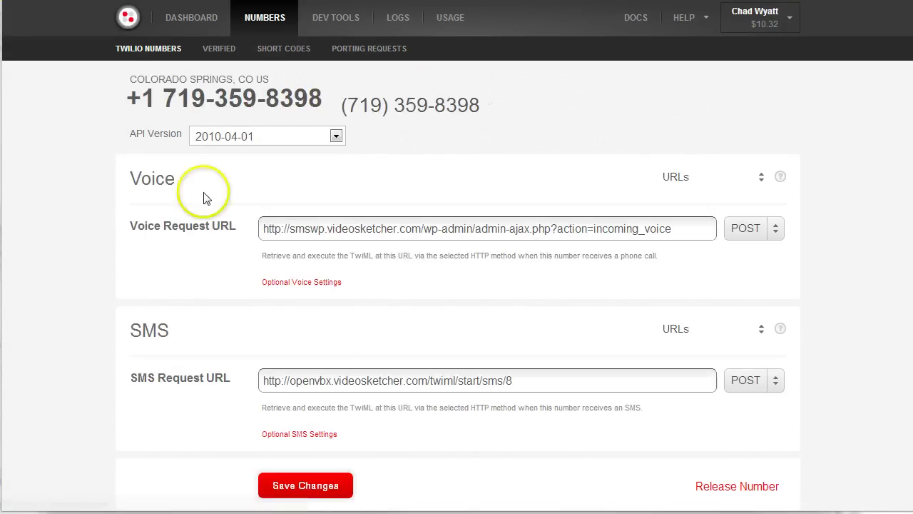
- Check the Voice Request URL in the tracking number's Twilio settings, and switch back to the WordPress plugin page
{"action": "left_click_drag", "start_coordinate": [264, 232], "coordinate": [701, 229]}
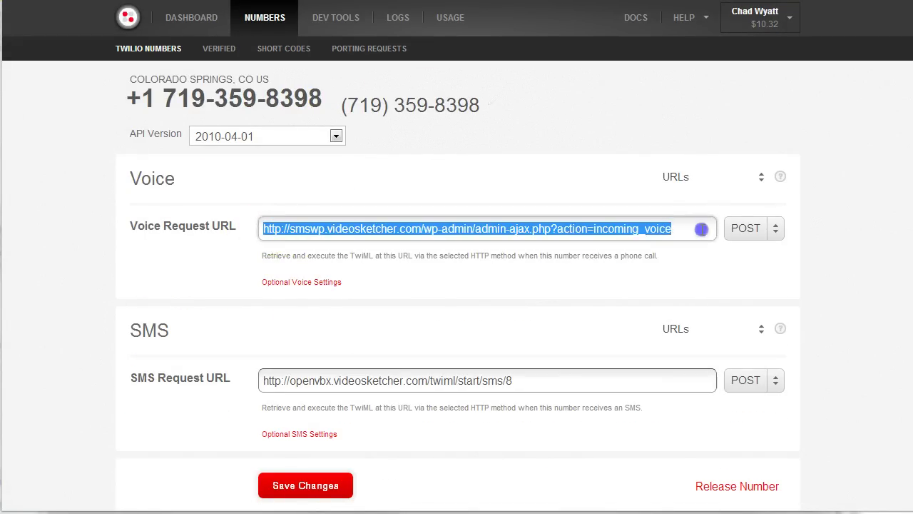
{"action": "left_click", "coordinate": [688, 229]}
{"action": "left_click", "coordinate": [631, 193]}
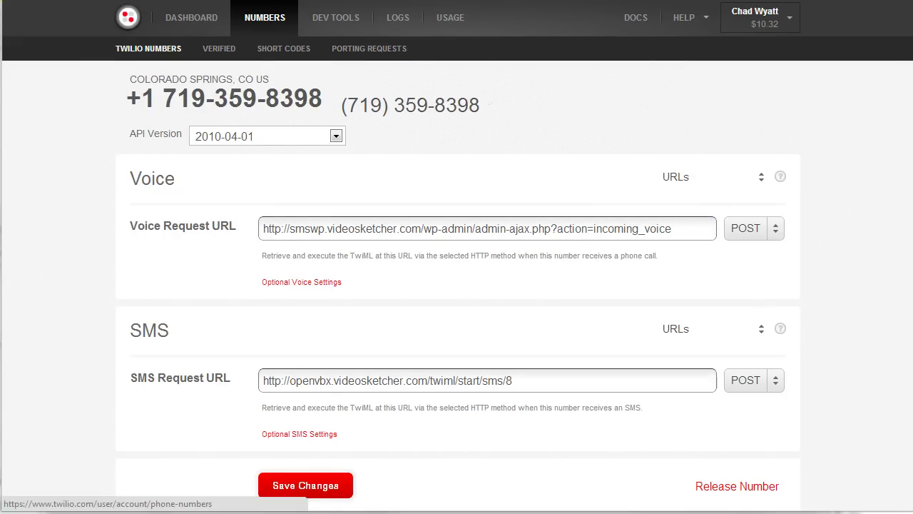
{"action": "left_click", "coordinate": [279, 226]}
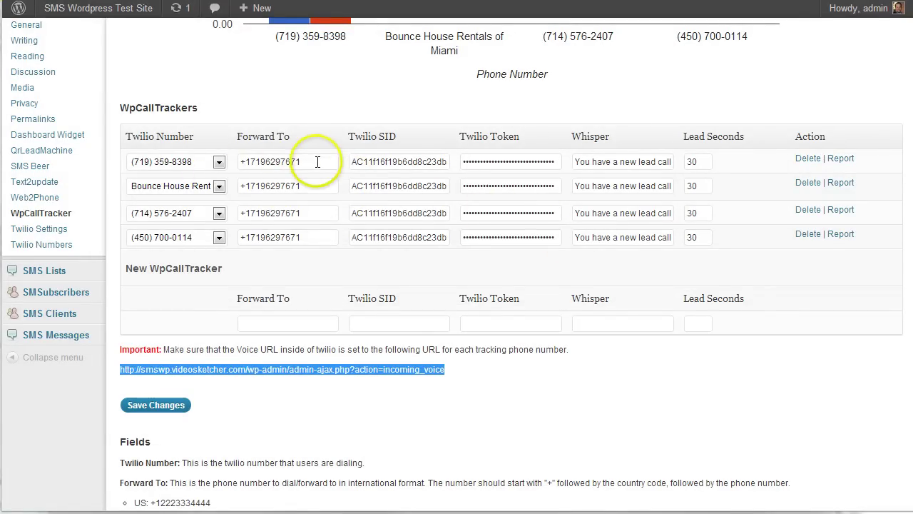
- Inspect the first tracker's Forward To number and the current month's calls and leads chart
{"action": "left_click_drag", "start_coordinate": [317, 162], "coordinate": [240, 162]}
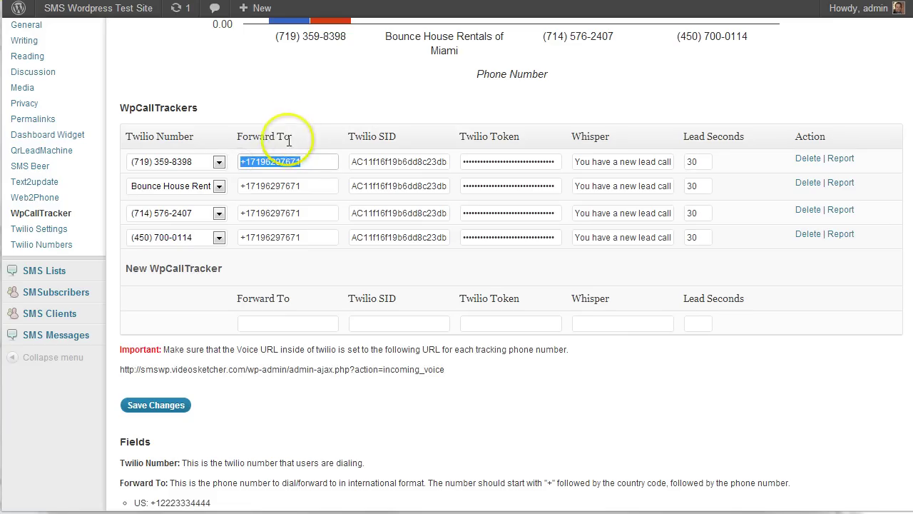
{"action": "left_click", "coordinate": [311, 161]}
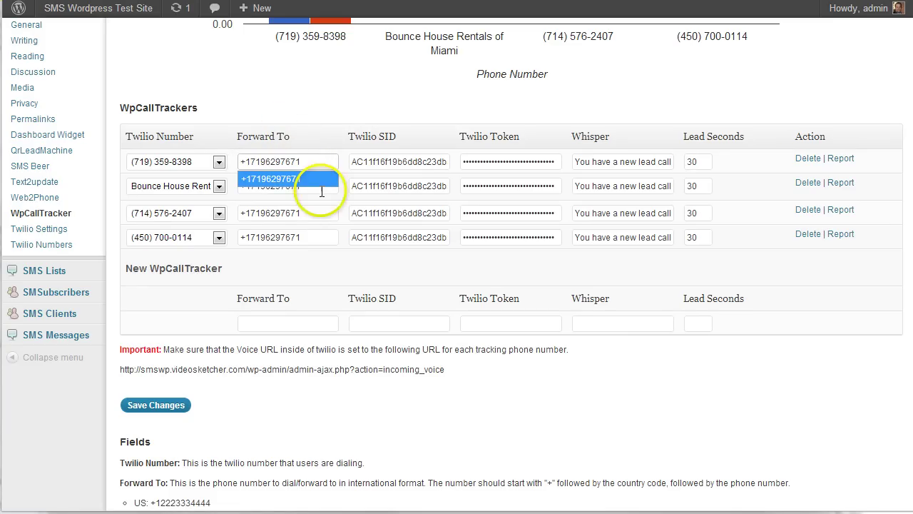
{"action": "left_click", "coordinate": [327, 111]}
{"action": "scroll", "coordinate": [335, 214], "scroll_direction": "up", "scroll_amount": 3}
{"action": "scroll", "coordinate": [338, 205], "scroll_direction": "up", "scroll_amount": 2}
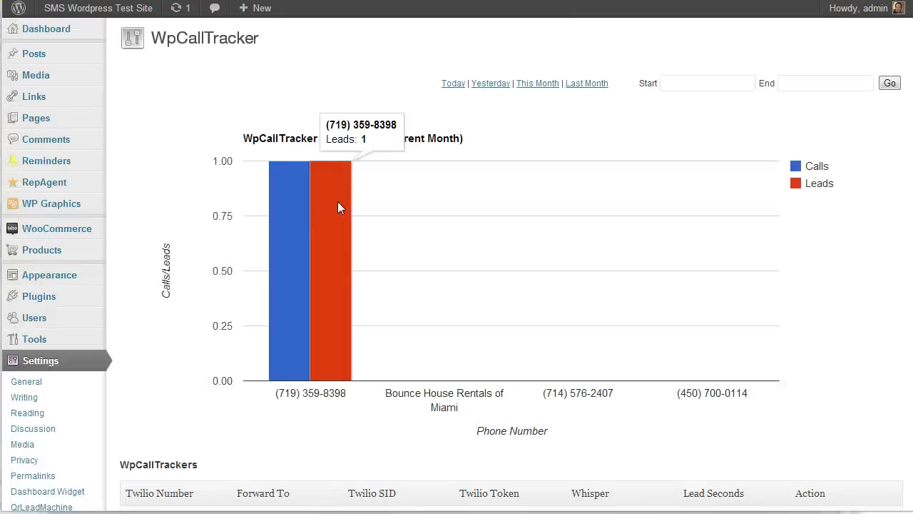